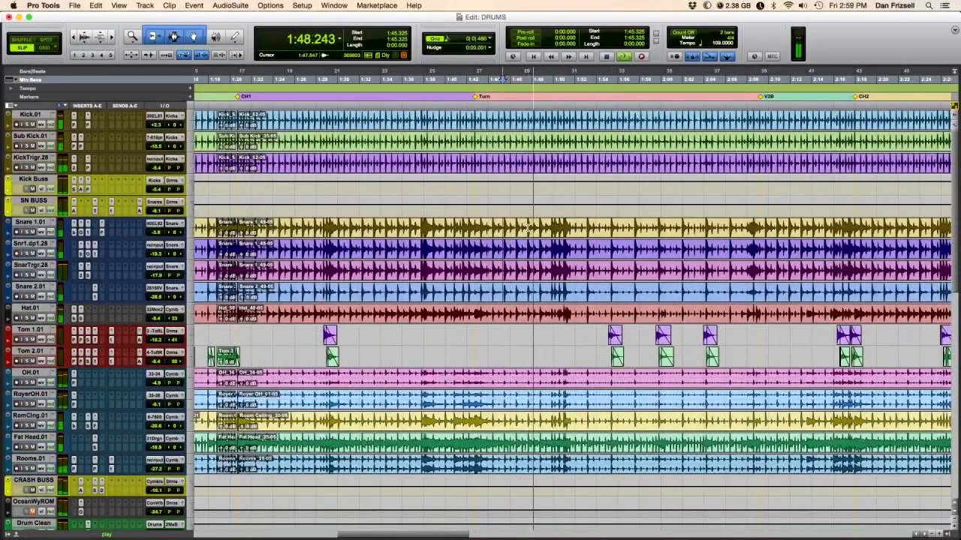
Stop the drum playback in the Edit window and switch to the Mix window
{"action": "key", "text": "space"}
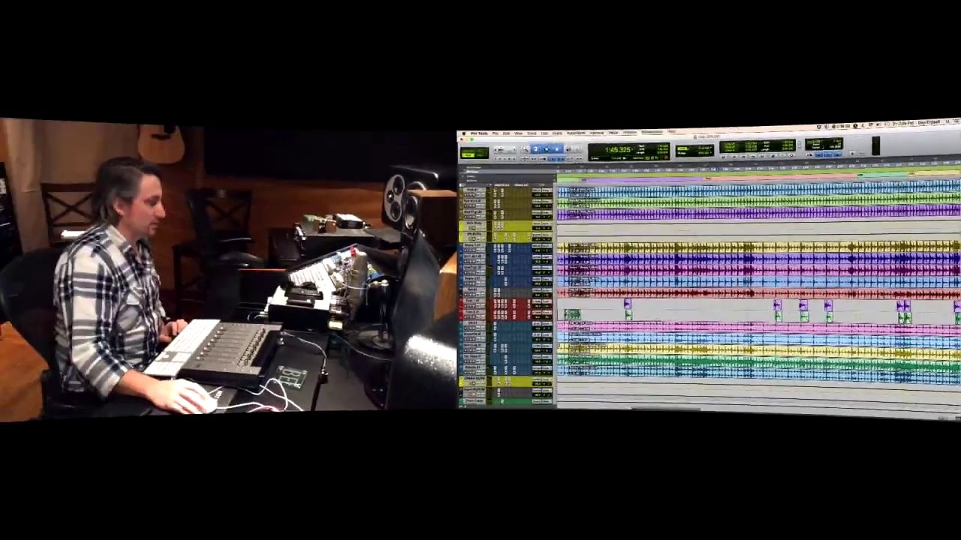
{"action": "key", "text": "super+equal"}
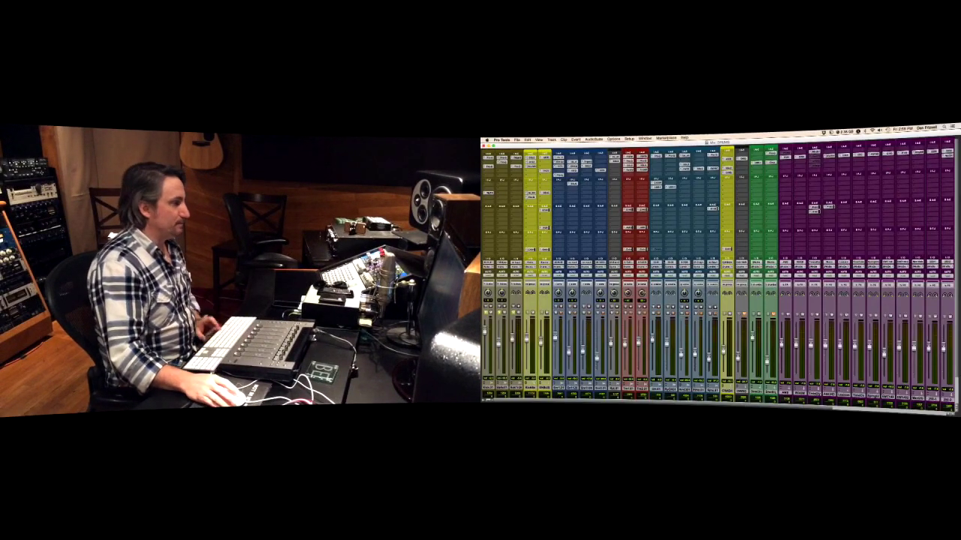
{"action": "key", "text": "space"}
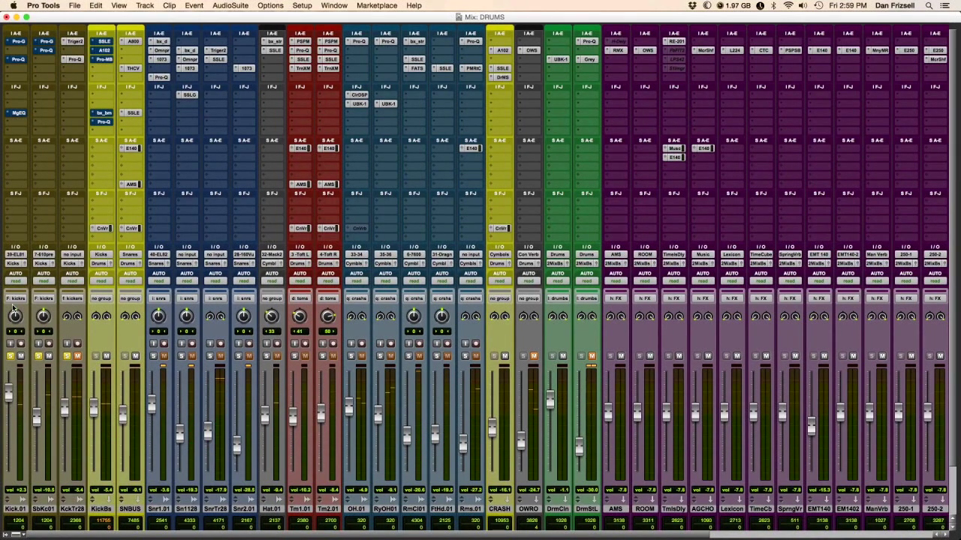
Examine the settings of the FabFilter Pro-G, Pro-Q 2 and Maag EQ4 inserts on the Kick.01 track
{"action": "left_click", "coordinate": [21, 42]}
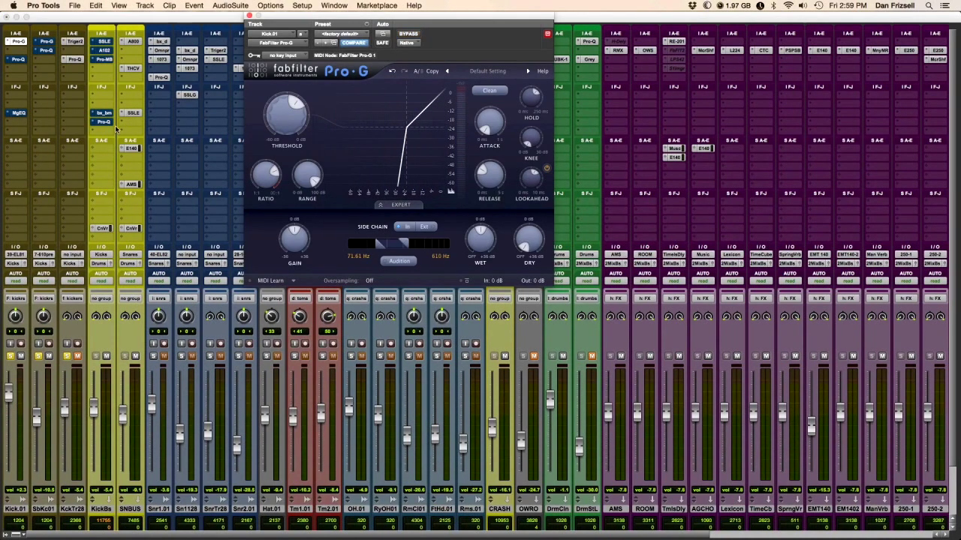
{"action": "left_click", "coordinate": [18, 59]}
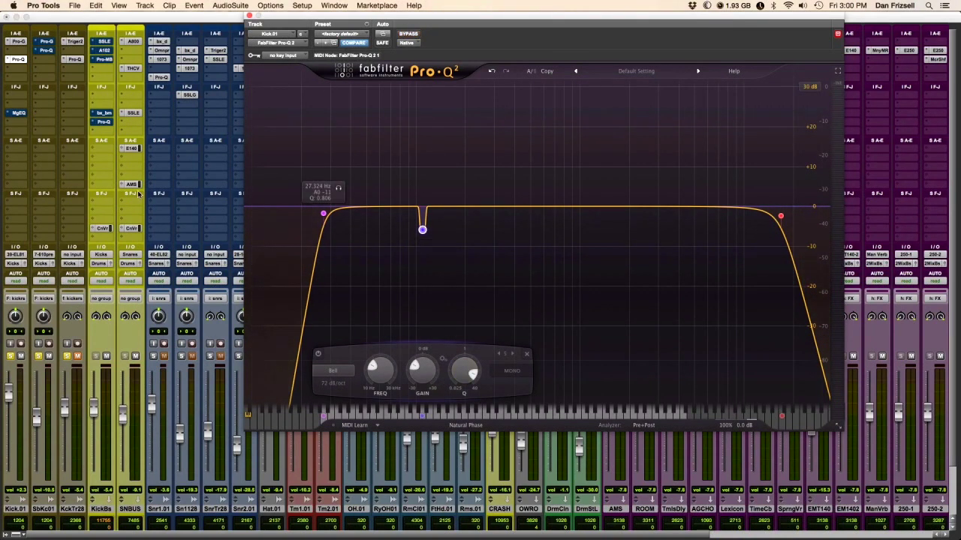
{"action": "left_click", "coordinate": [18, 112]}
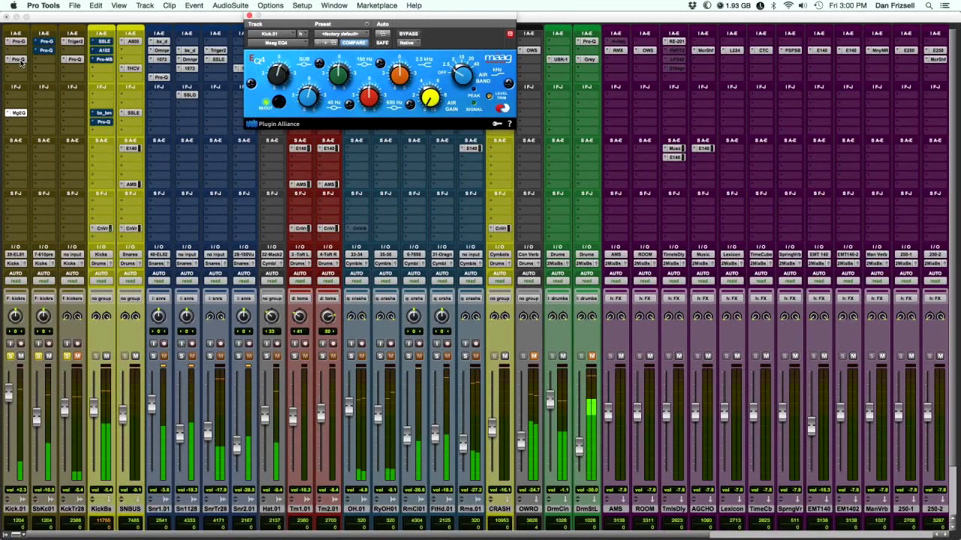
{"action": "key", "text": "space"}
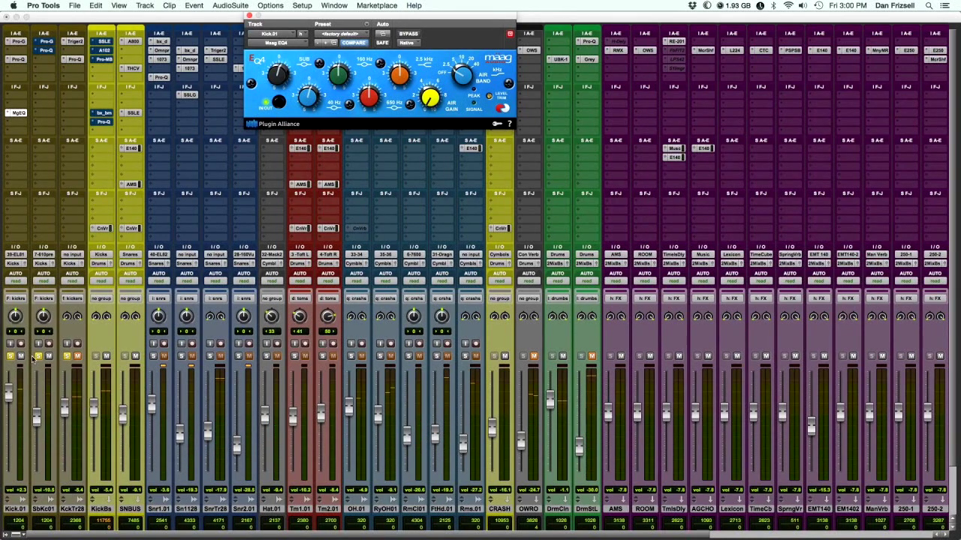
Examine the settings of the FabFilter Pro-G and Pro-Q 2 inserts on the Sub Kick.01 track
{"action": "left_click", "coordinate": [49, 356]}
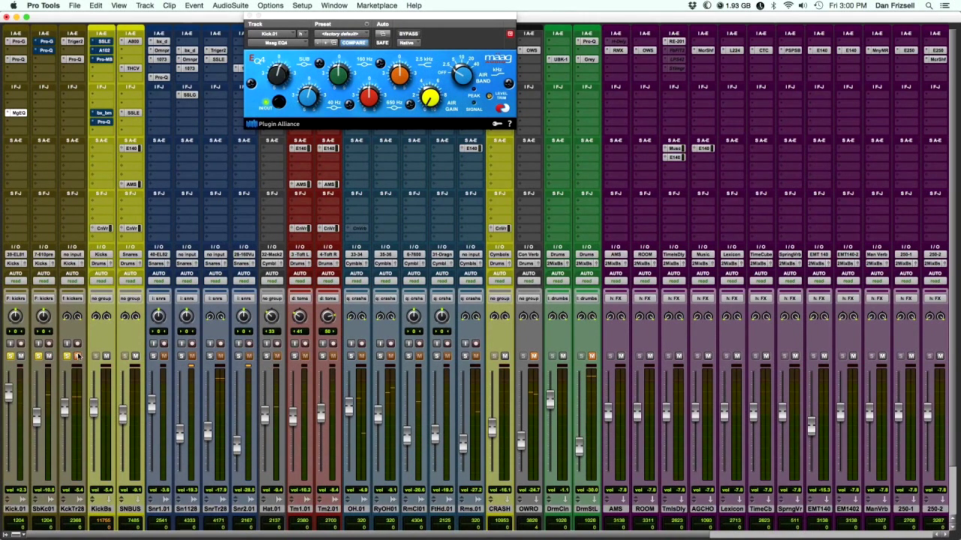
{"action": "left_click", "coordinate": [47, 42]}
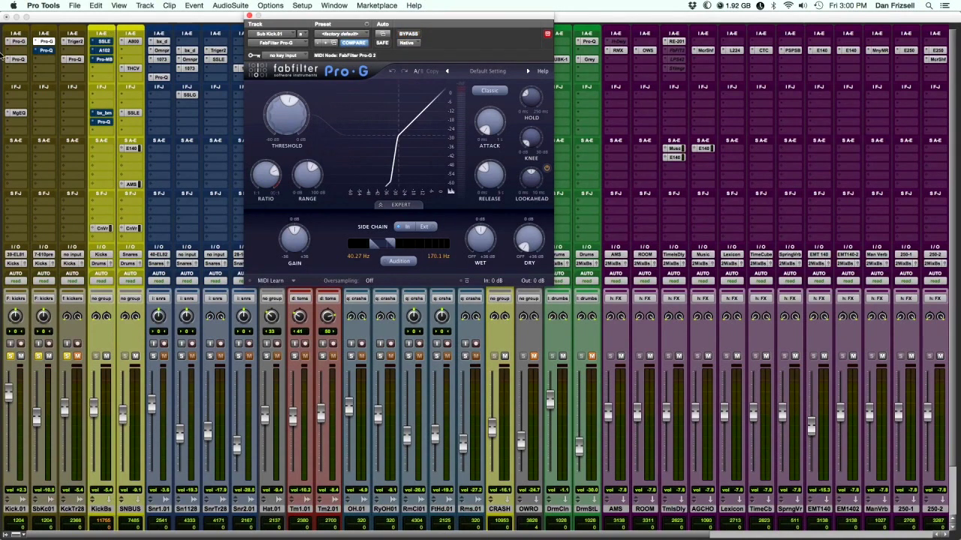
{"action": "left_click", "coordinate": [46, 50]}
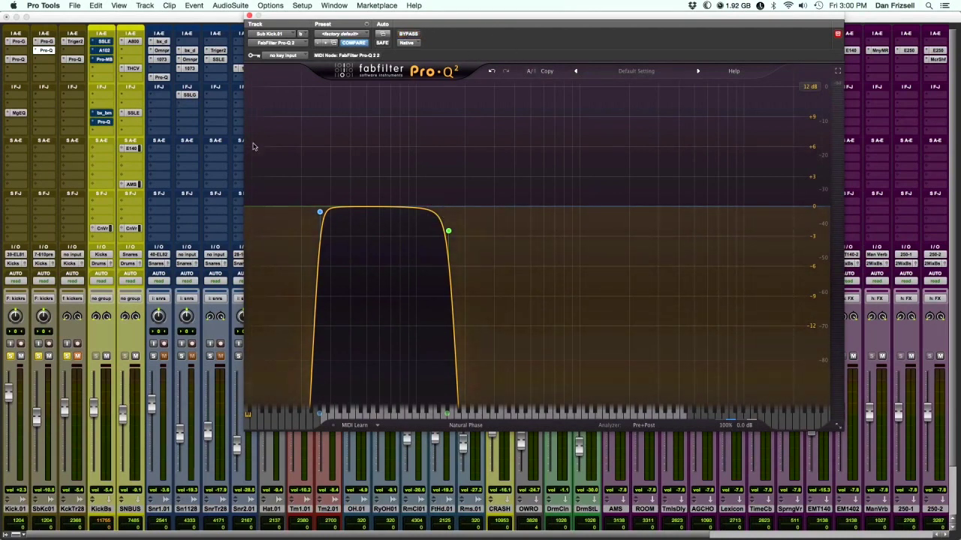
Toggle the phase invert of the Sub Kick's Pro-Q 2 output while the kick tracks play, and stop playback
{"action": "key", "text": "space"}
{"action": "mouse_move", "coordinate": [729, 416]}
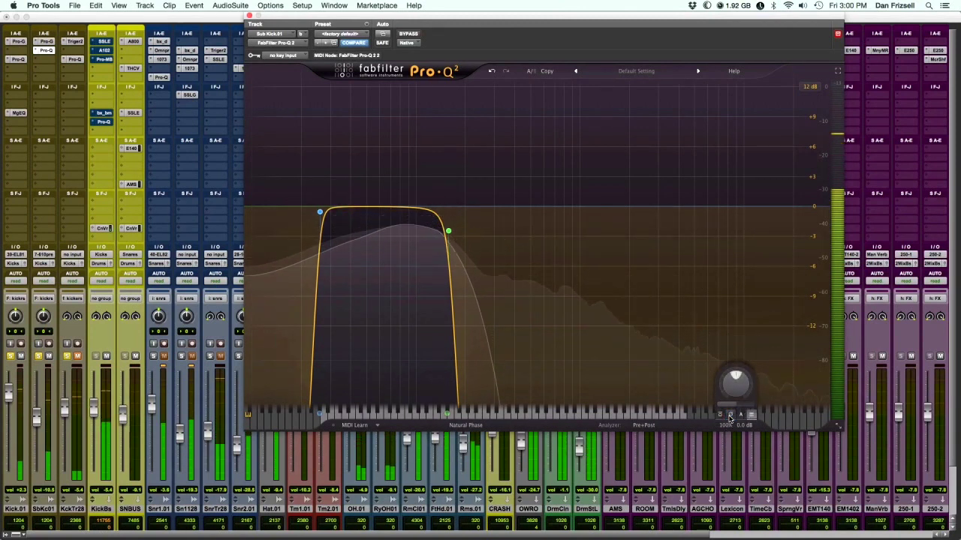
{"action": "left_click", "coordinate": [729, 417]}
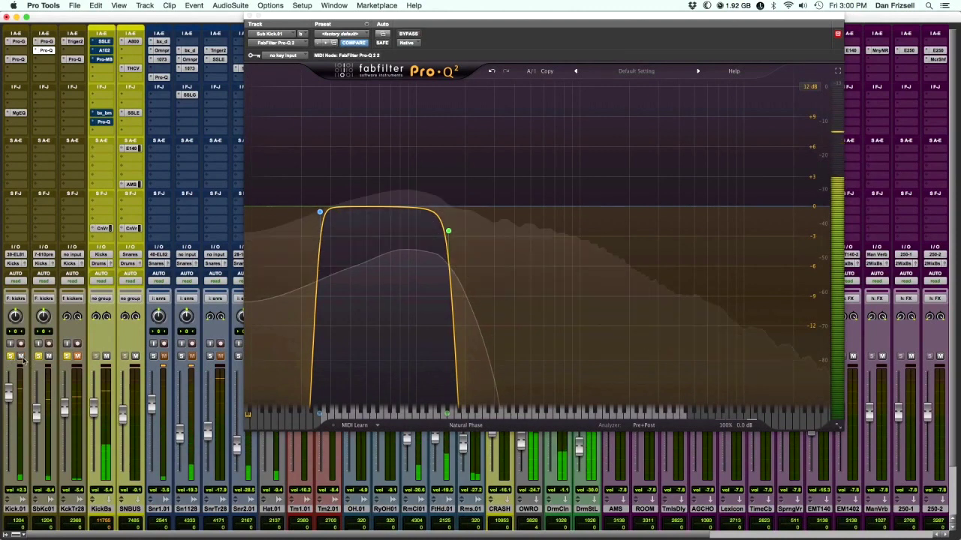
{"action": "key", "text": "space"}
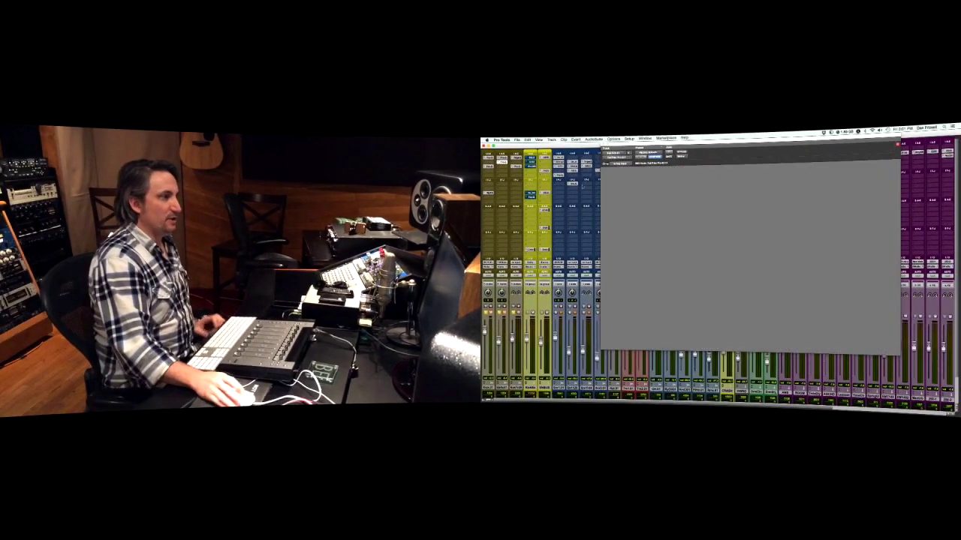
Examine the Trigger and Pro-Q 2 inserts on the Kick Trigger track and listen to the kick tracks
{"action": "left_click", "coordinate": [516, 157]}
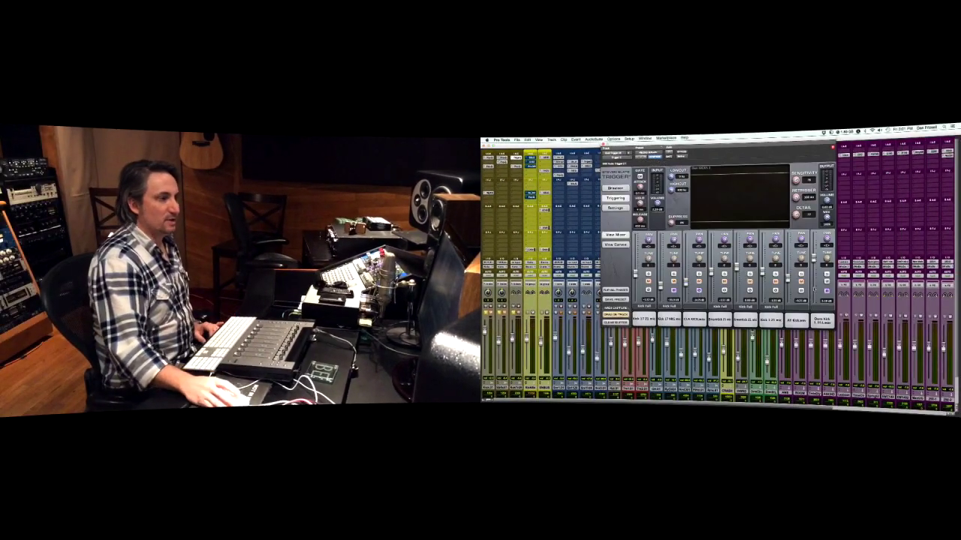
{"action": "left_click", "coordinate": [517, 167]}
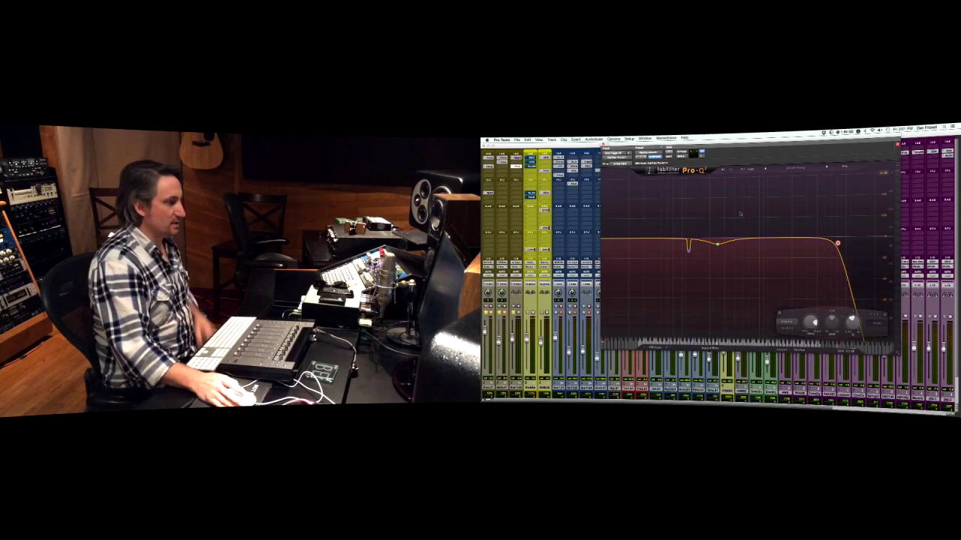
{"action": "key", "text": "space"}
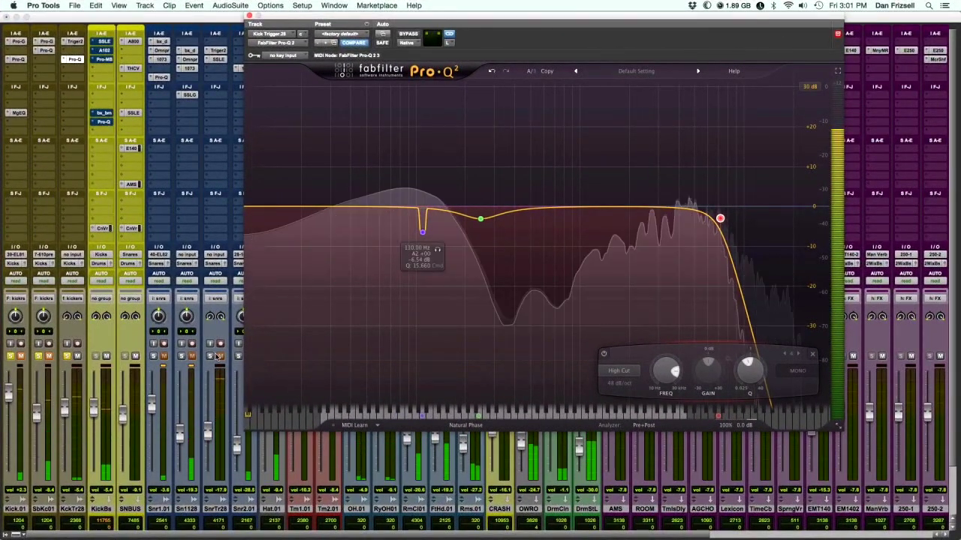
Raise the Kick Trigger track's volume fader to -1.7 dB while the kick tracks play, and stop playback
{"action": "key", "text": "space"}
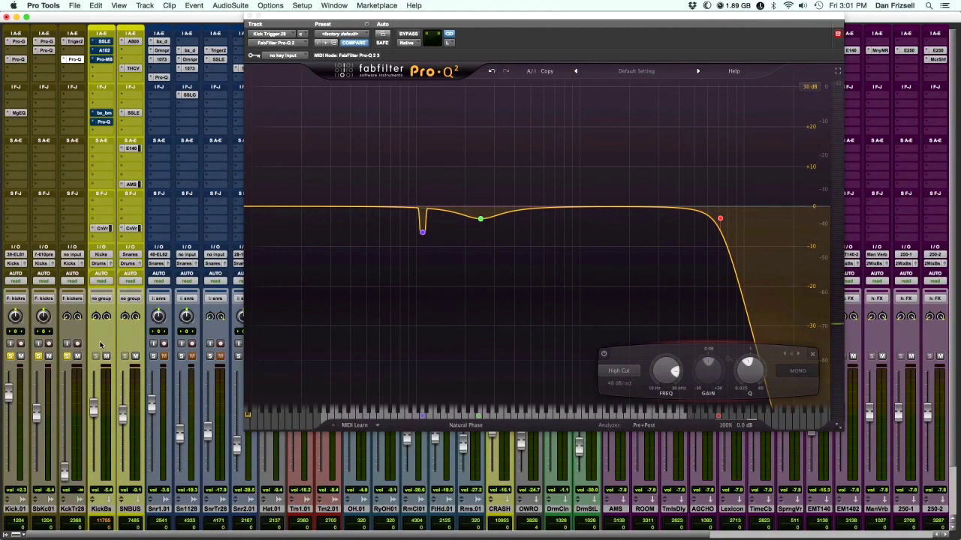
{"action": "key", "text": "space"}
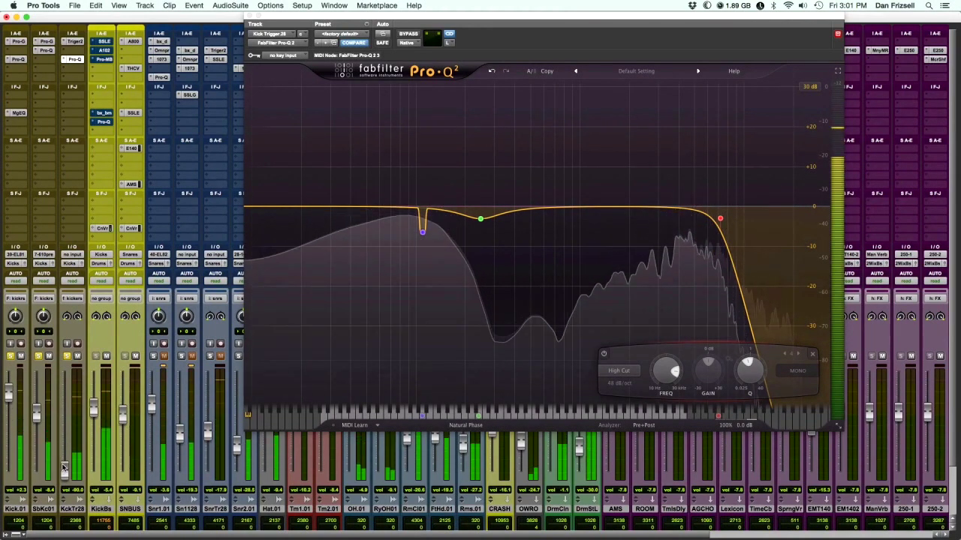
{"action": "left_click_drag", "start_coordinate": [67, 471], "coordinate": [70, 399]}
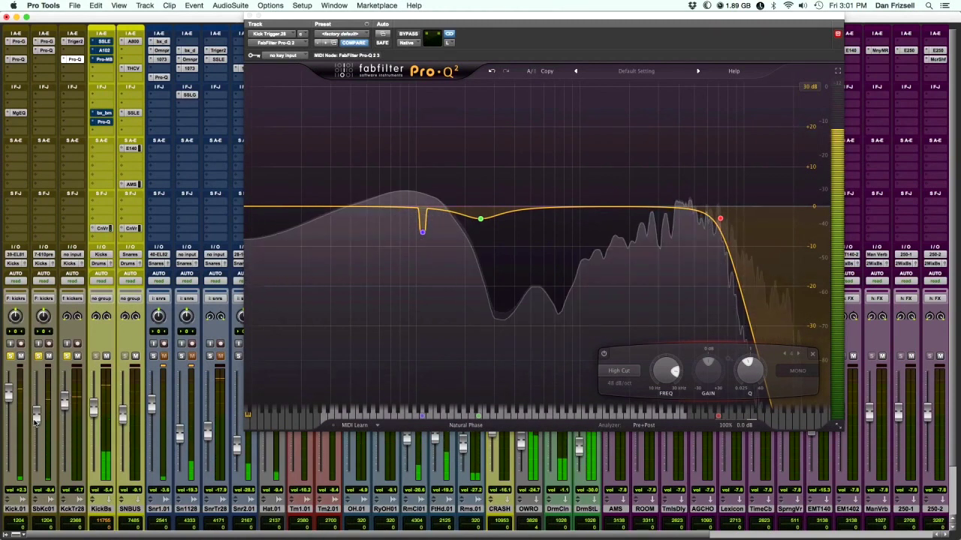
{"action": "key", "text": "space"}
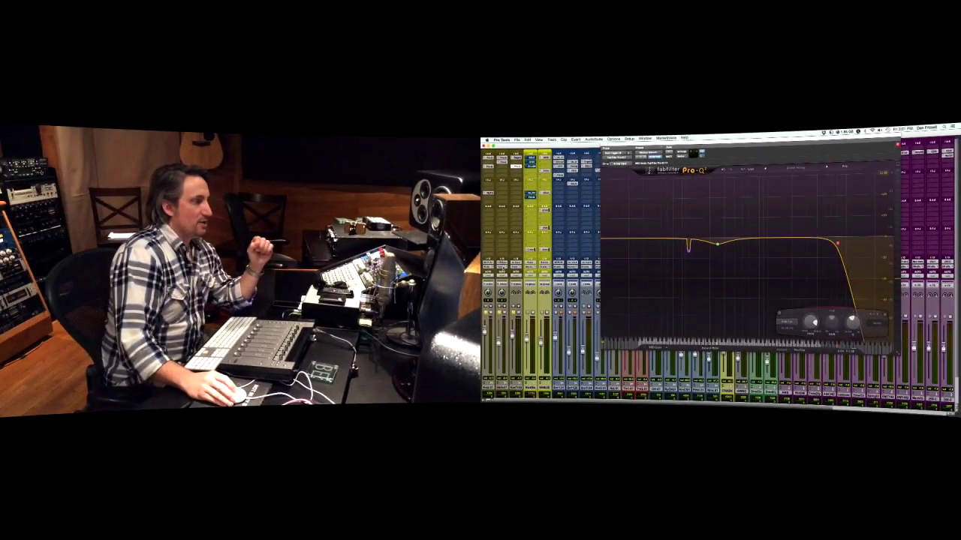
Check which bus the Sub Kick.01 track's output is assigned to, leaving the assignment as it is
{"action": "left_click", "coordinate": [45, 263]}
{"action": "mouse_move", "coordinate": [513, 271]}
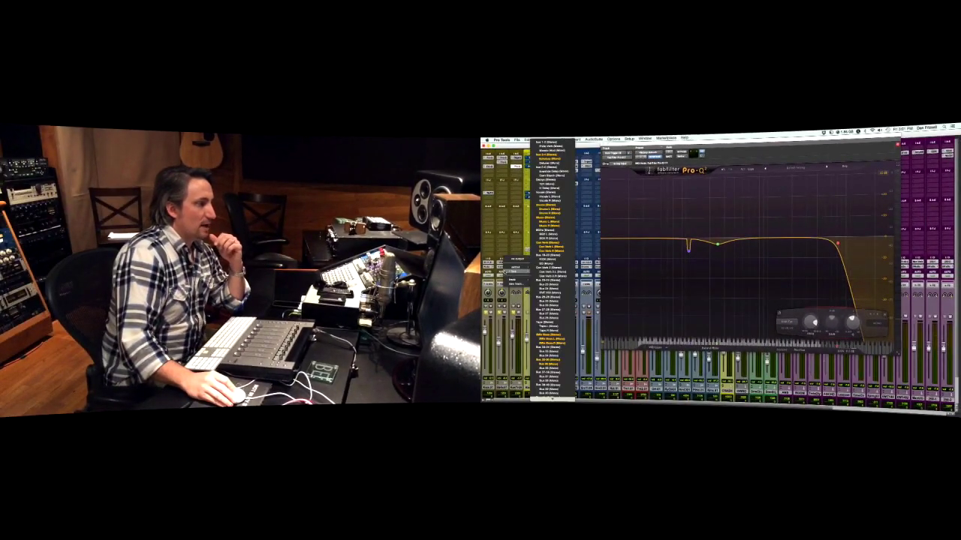
{"action": "scroll", "coordinate": [552, 270], "scroll_direction": "down", "scroll_amount": 10}
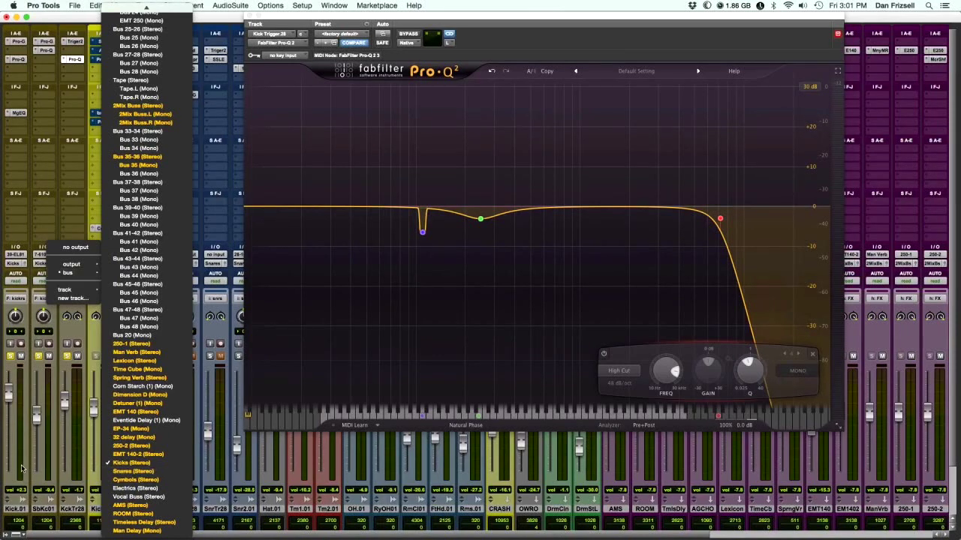
{"action": "left_click", "coordinate": [22, 468]}
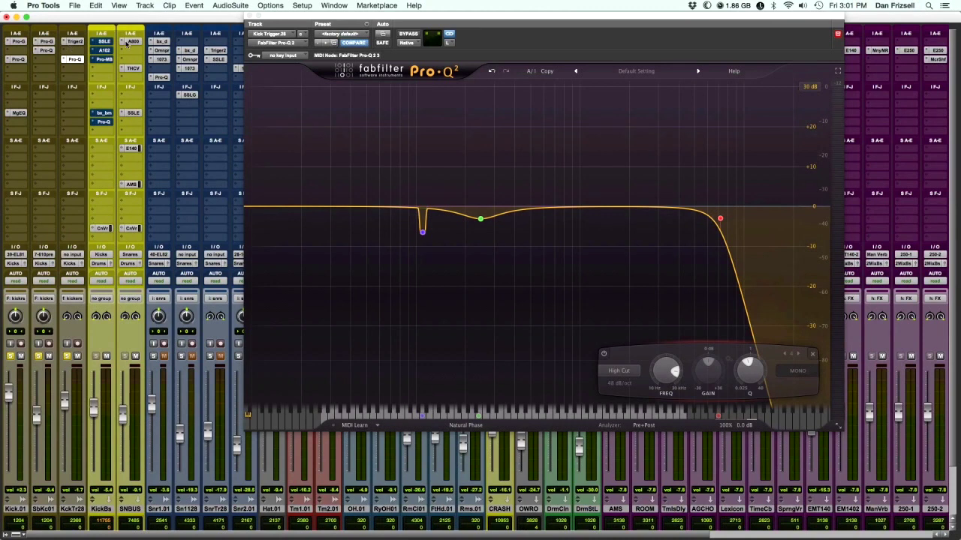
Open the UAD SSL E Channel Strip on Kick Buss and compare it bypassed and active, leaving it active
{"action": "left_click", "coordinate": [104, 42]}
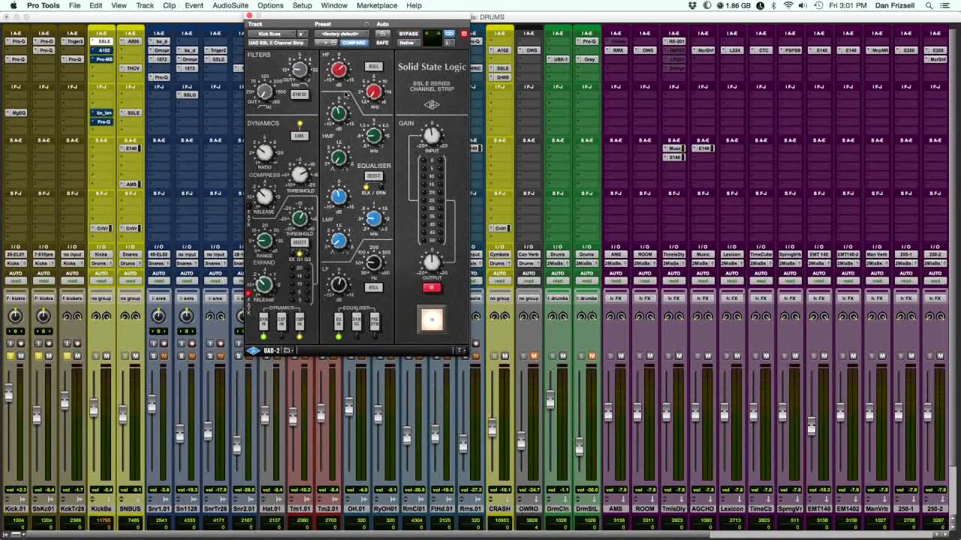
{"action": "left_click", "coordinate": [409, 34]}
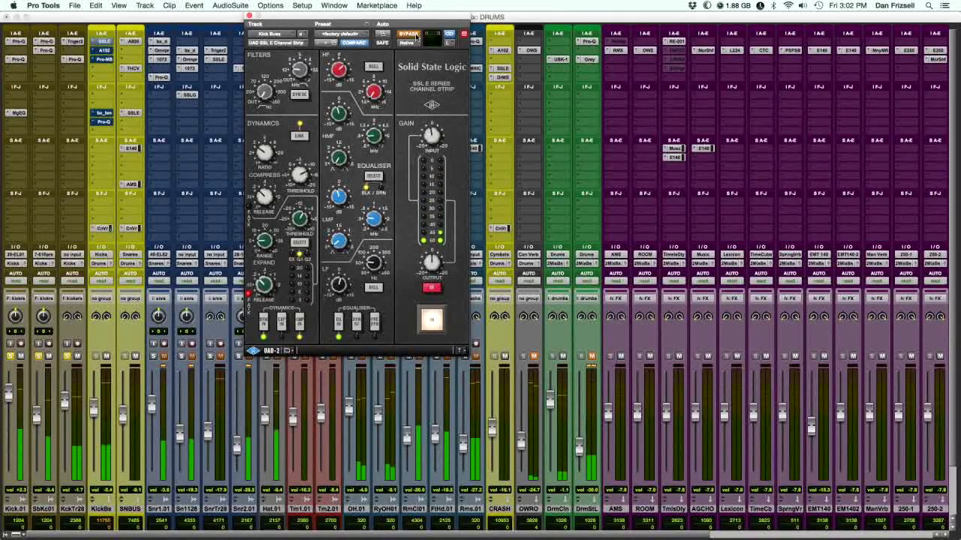
{"action": "left_click", "coordinate": [408, 34]}
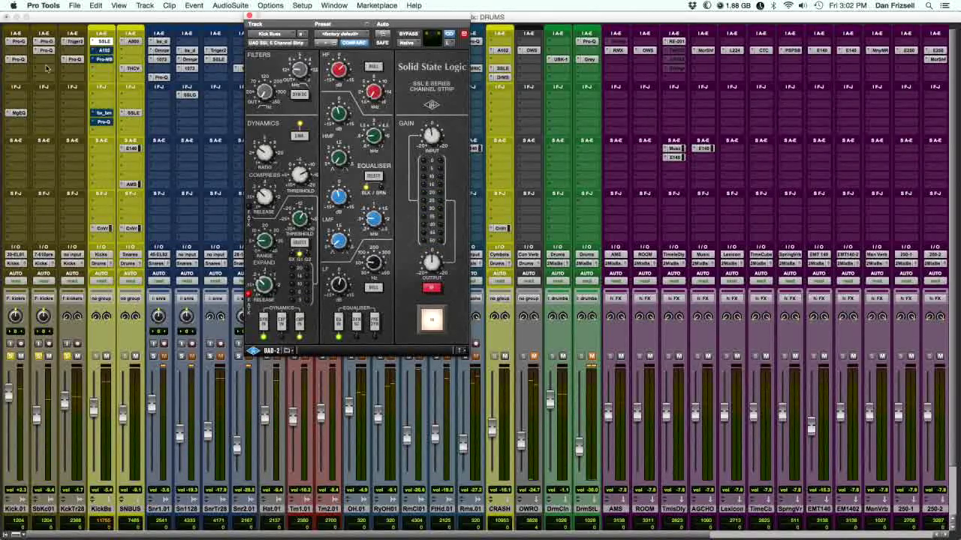
Take the UAD Ampex ATR-102 and FabFilter Pro-MB inserts on Kick Buss out of bypass, and stop playback
{"action": "left_click", "coordinate": [105, 50]}
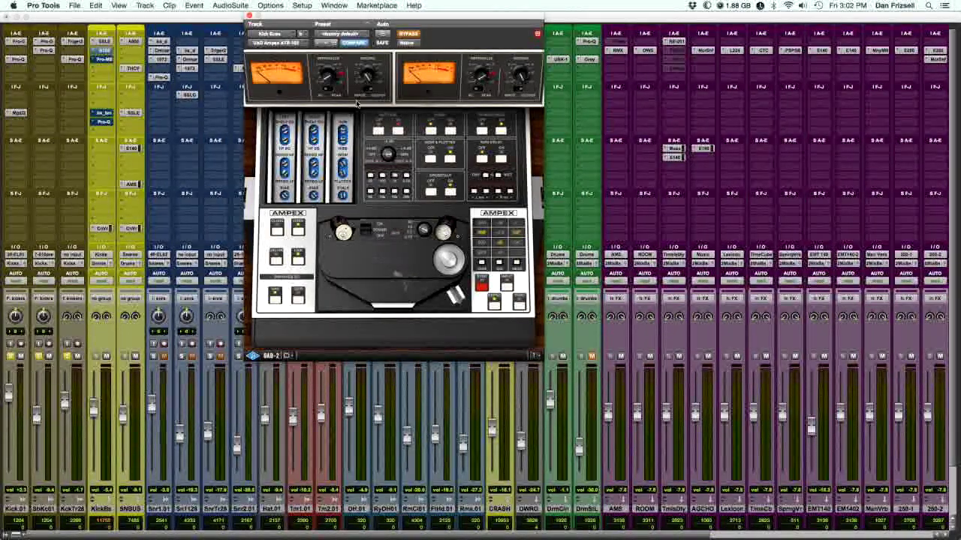
{"action": "left_click", "coordinate": [415, 35]}
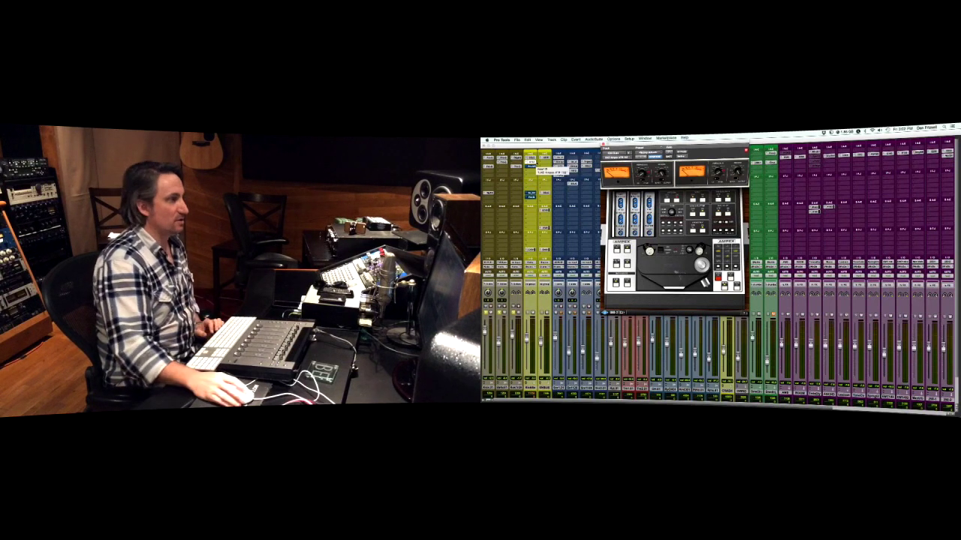
{"action": "left_click", "coordinate": [531, 166]}
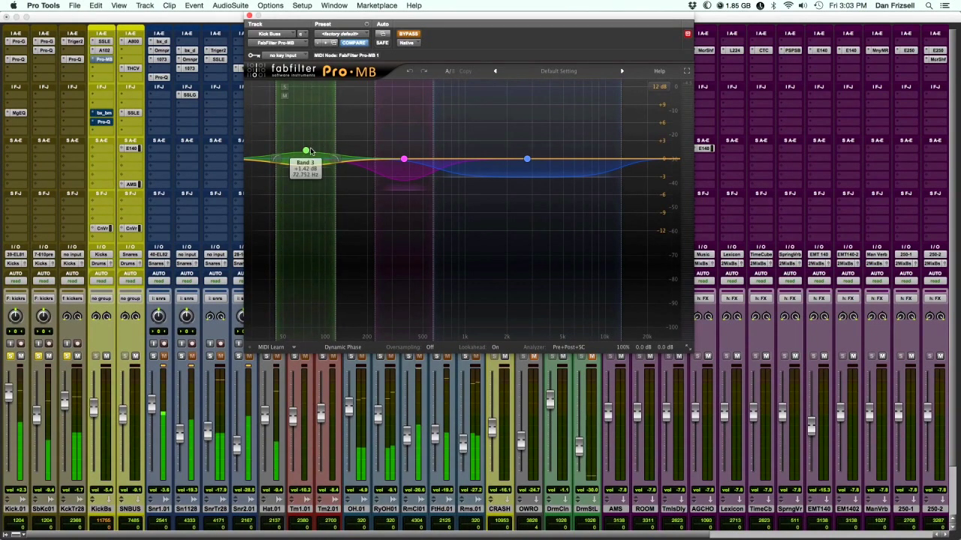
{"action": "left_click", "coordinate": [408, 33]}
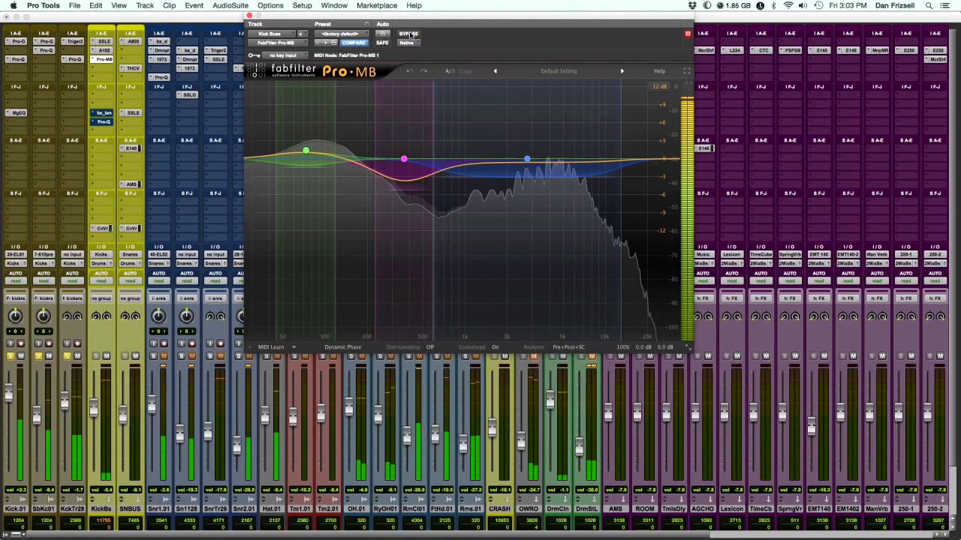
{"action": "key", "text": "space"}
Open bx_boom! on Kick Buss, try its HI, MID and LO modes, and set the mode to MID
{"action": "left_click", "coordinate": [106, 116]}
{"action": "left_click", "coordinate": [105, 113]}
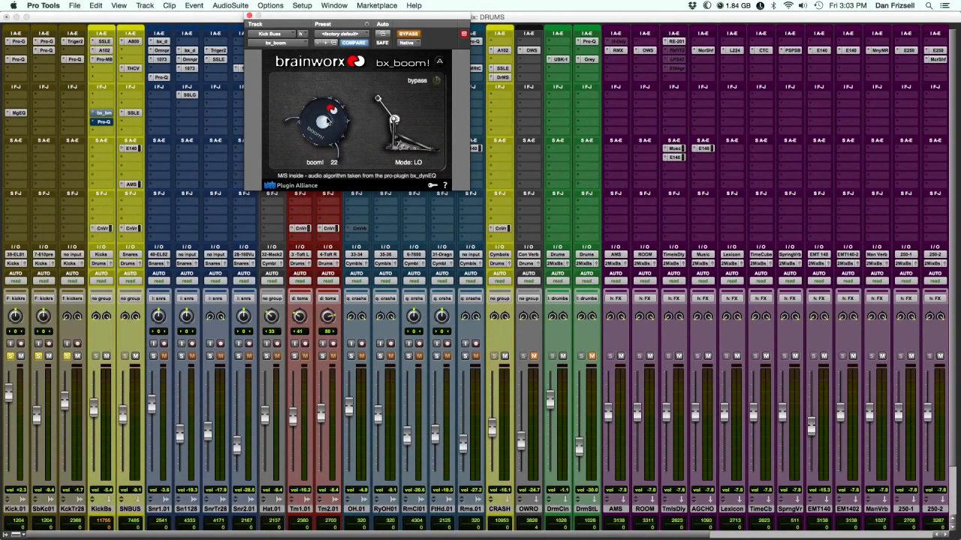
{"action": "left_click", "coordinate": [391, 120]}
{"action": "left_click", "coordinate": [392, 94]}
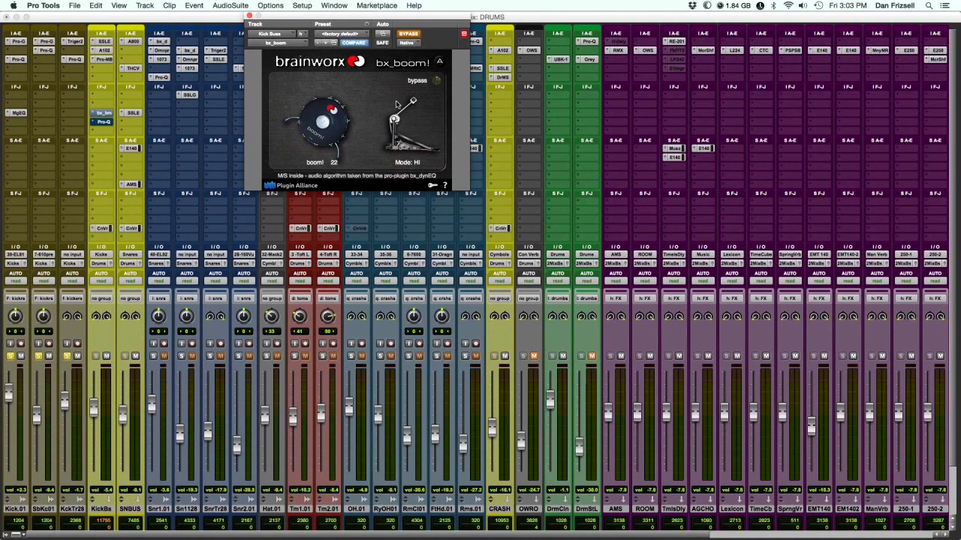
{"action": "left_click_drag", "start_coordinate": [403, 119], "coordinate": [382, 131]}
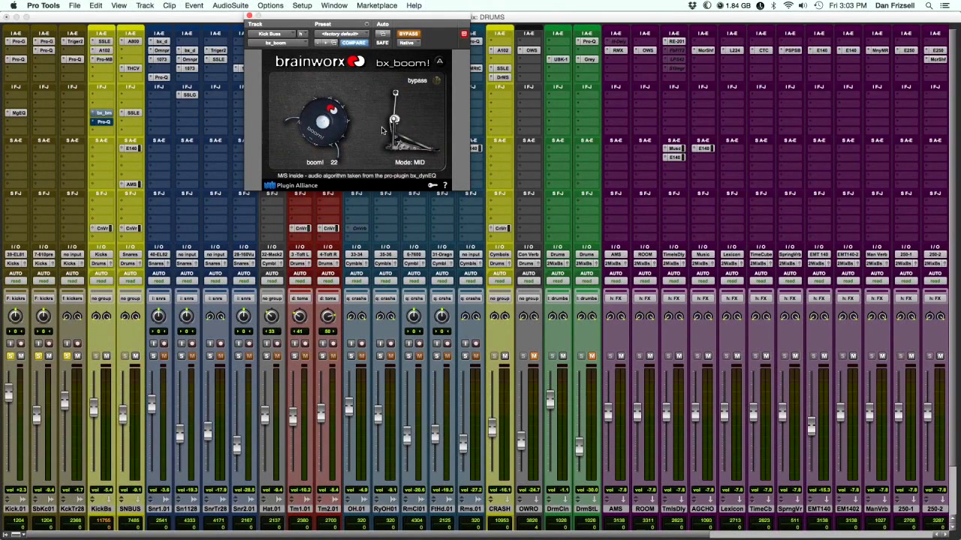
{"action": "left_click", "coordinate": [371, 154]}
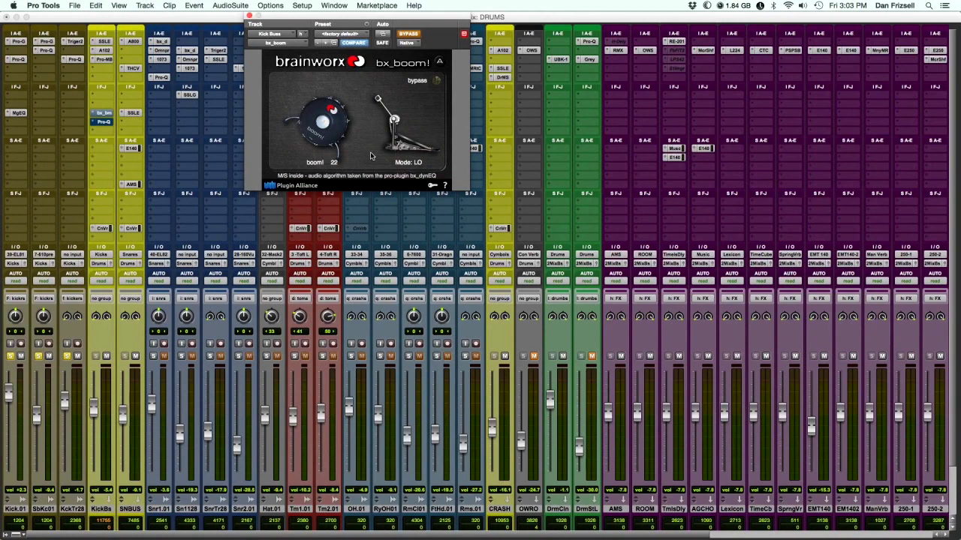
{"action": "left_click", "coordinate": [383, 94]}
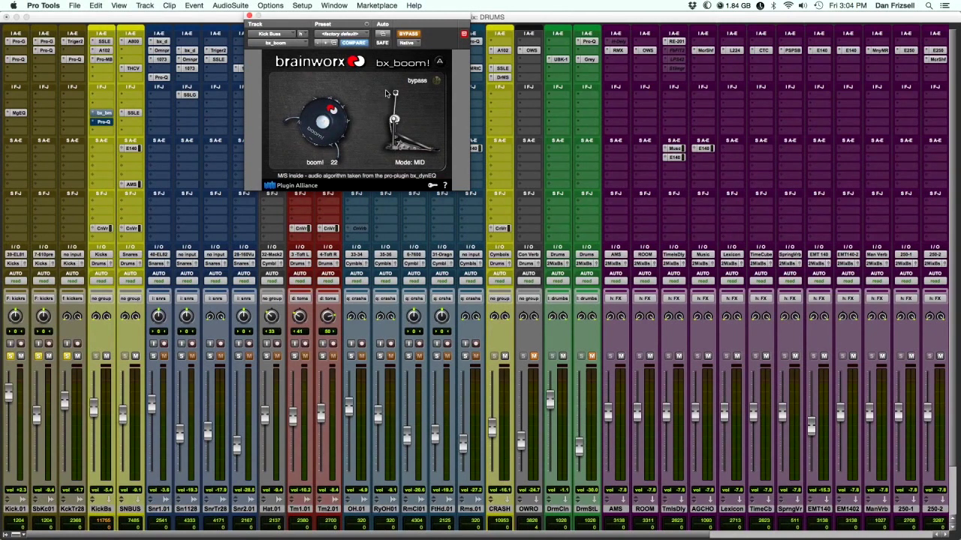
Set bx_boom! on Kick Buss to LO mode with boom! at 0, and start playback with the plug-in out of bypass
{"action": "left_click_drag", "start_coordinate": [296, 128], "coordinate": [401, 128]}
{"action": "left_click", "coordinate": [399, 126]}
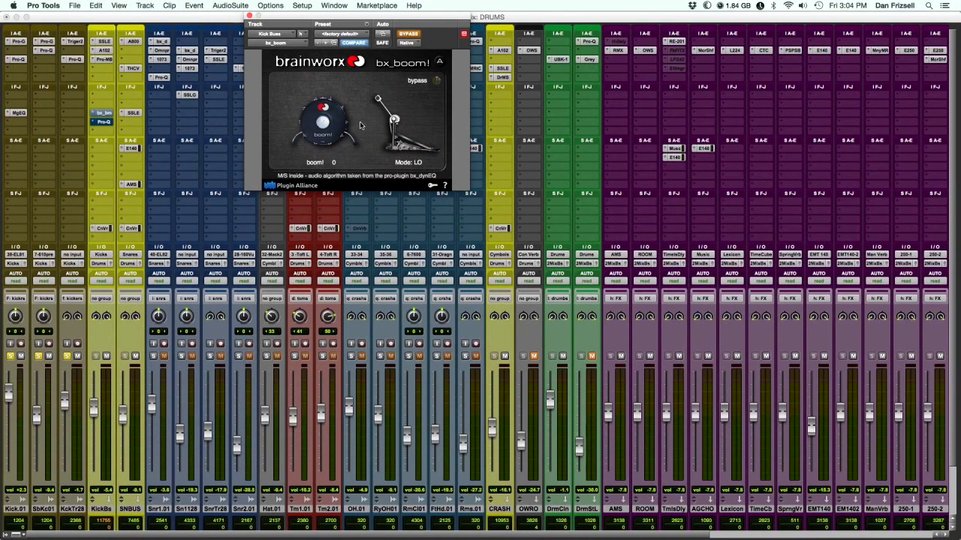
{"action": "mouse_move", "coordinate": [324, 120]}
{"action": "left_mouse_down"}
{"action": "mouse_move", "coordinate": [323, 113]}
{"action": "mouse_move", "coordinate": [323, 121]}
{"action": "left_mouse_up"}
{"action": "key", "text": "space"}
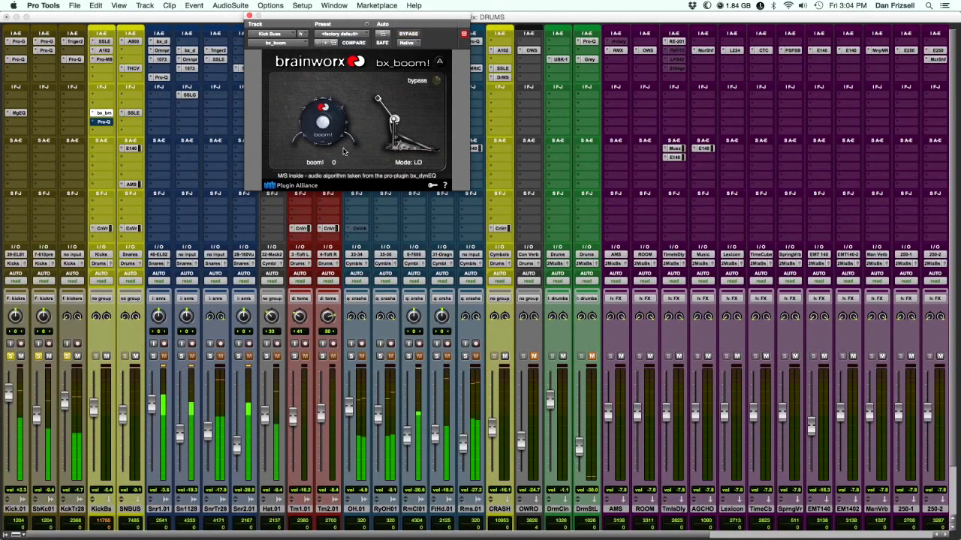
Try boom! amounts up to 48 and HI mode in bx_boom! during playback, leaving it in LO mode with boom! at 37
{"action": "left_click_drag", "start_coordinate": [319, 131], "coordinate": [322, 120]}
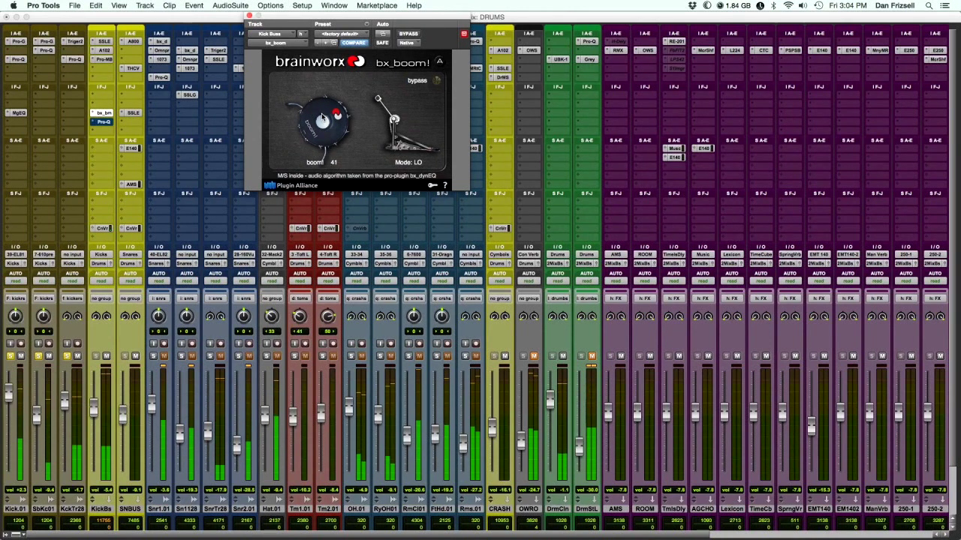
{"action": "left_click_drag", "start_coordinate": [322, 119], "coordinate": [321, 120]}
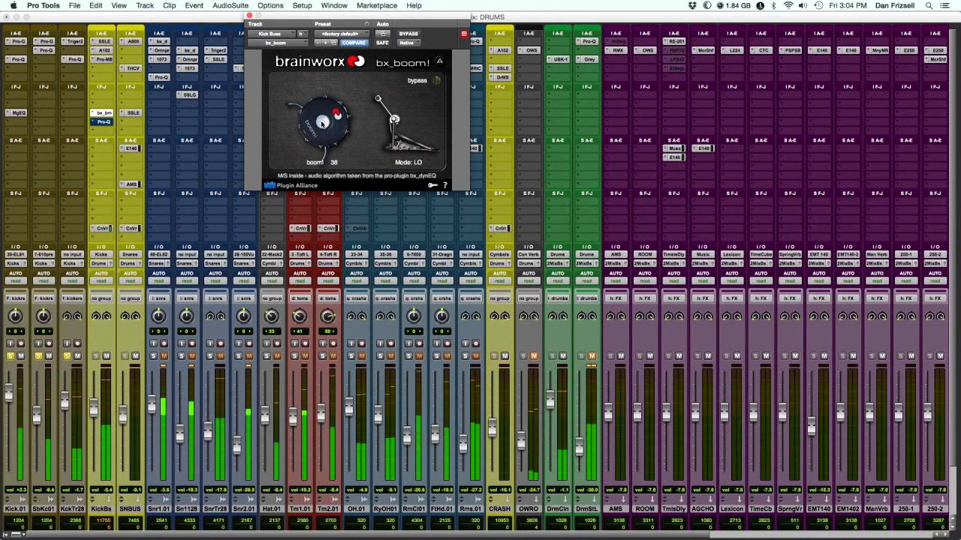
{"action": "left_click_drag", "start_coordinate": [322, 124], "coordinate": [324, 121]}
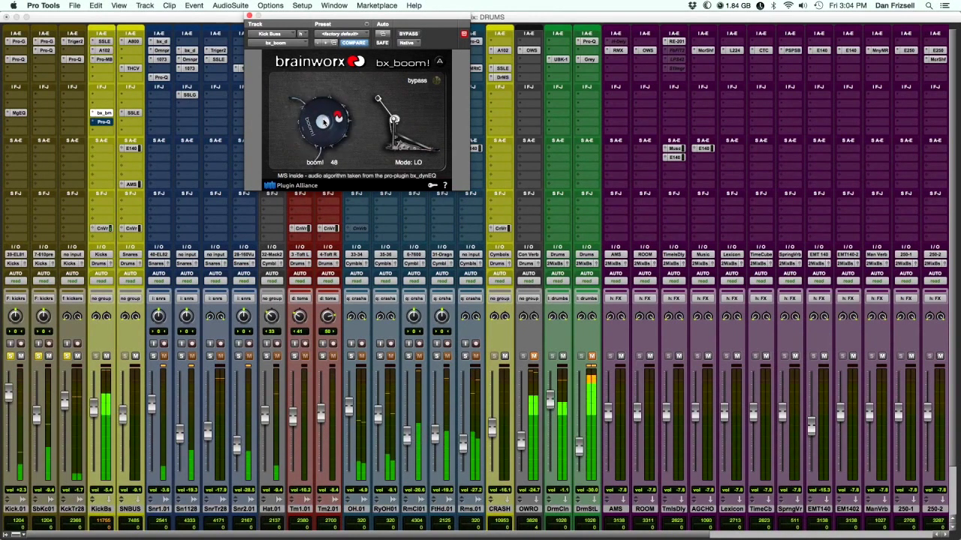
{"action": "left_click", "coordinate": [399, 111]}
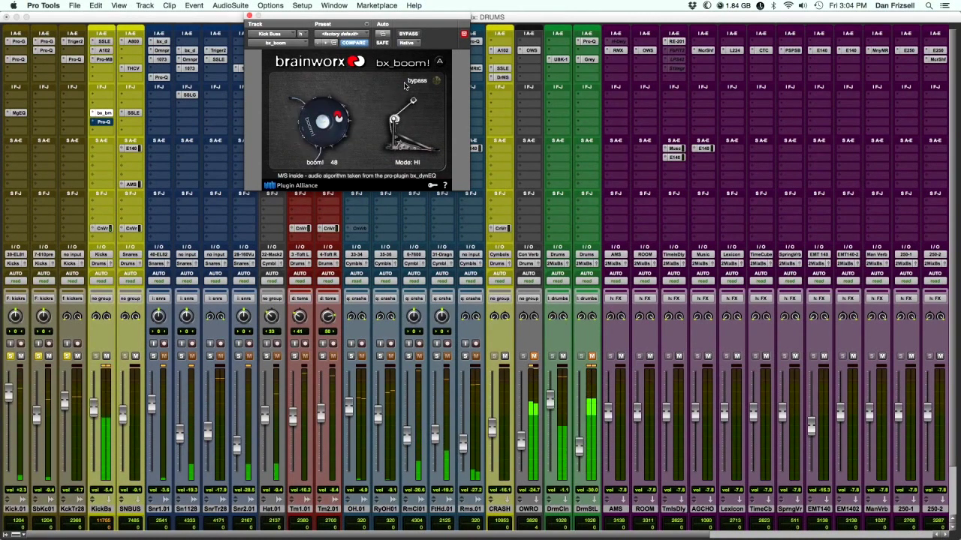
{"action": "left_click", "coordinate": [386, 127]}
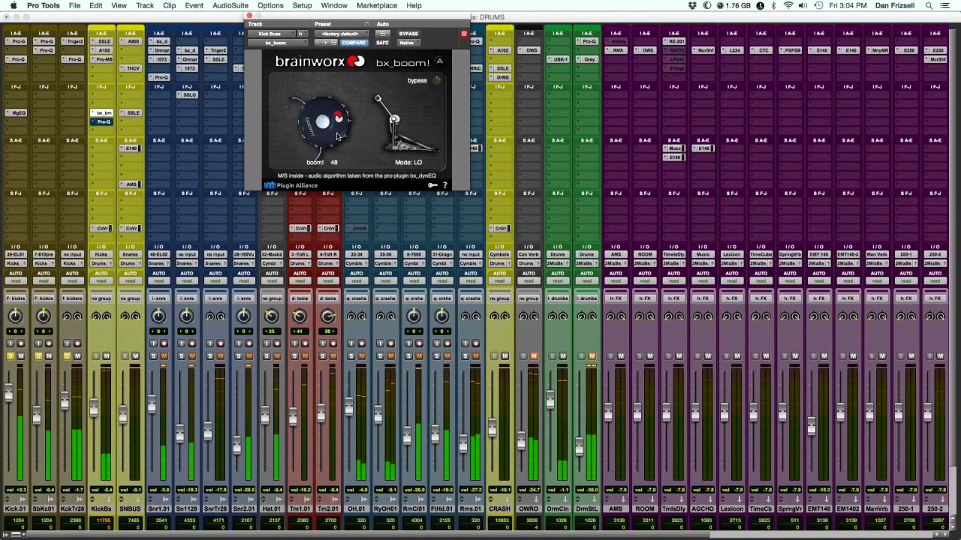
{"action": "left_click_drag", "start_coordinate": [305, 124], "coordinate": [302, 129]}
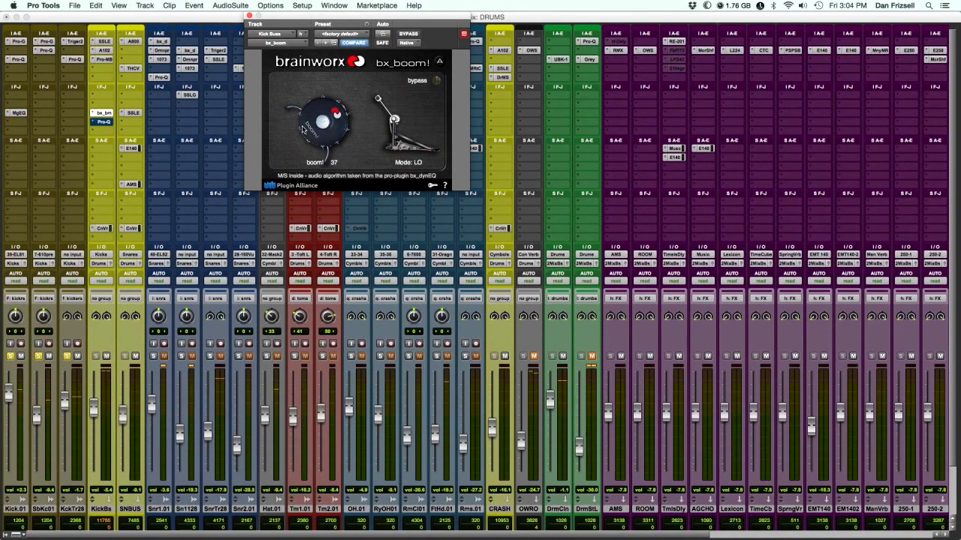
Open FabFilter Pro-Q 2 on Kick Buss and compare its narrow notch band disabled and enabled during playback, leaving it enabled
{"action": "left_click", "coordinate": [103, 122]}
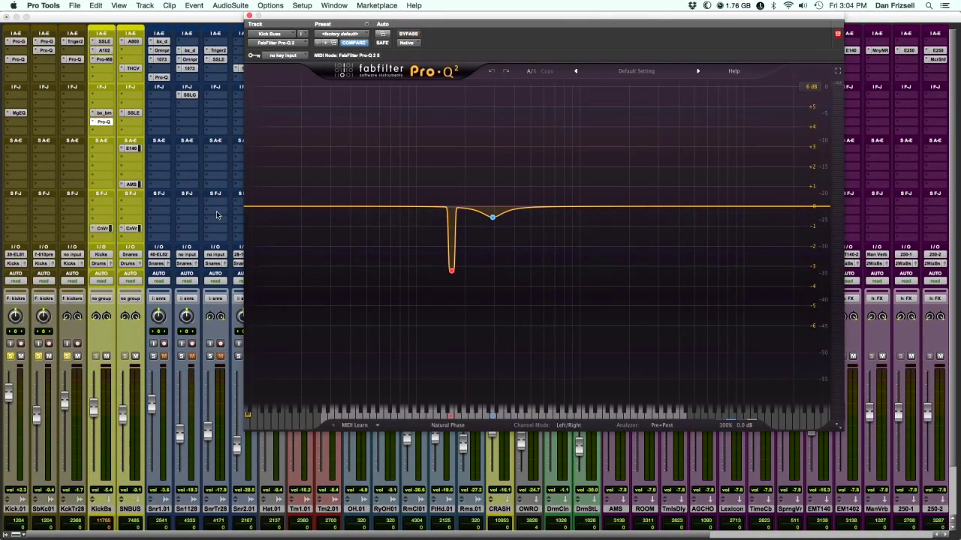
{"action": "left_click", "coordinate": [451, 271]}
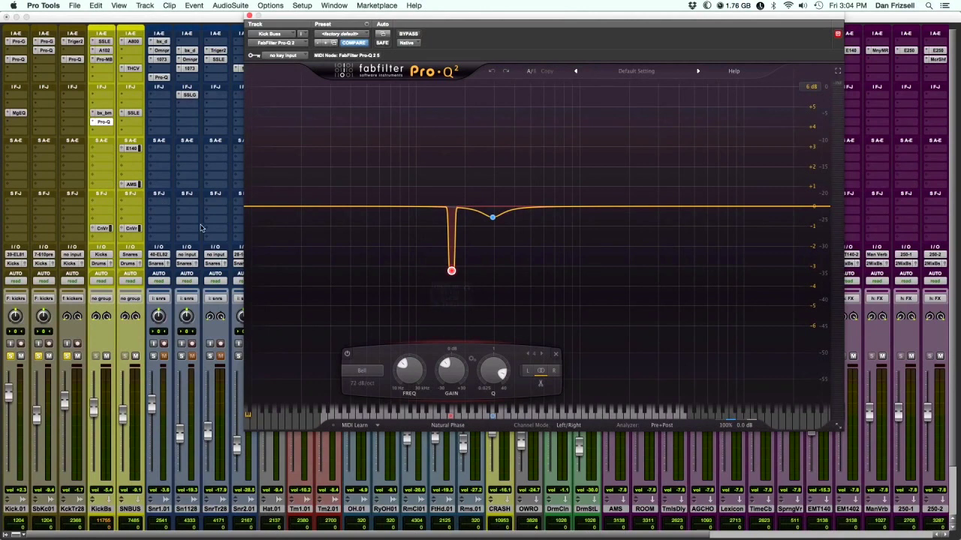
{"action": "left_click", "coordinate": [348, 355]}
{"action": "key", "text": "space"}
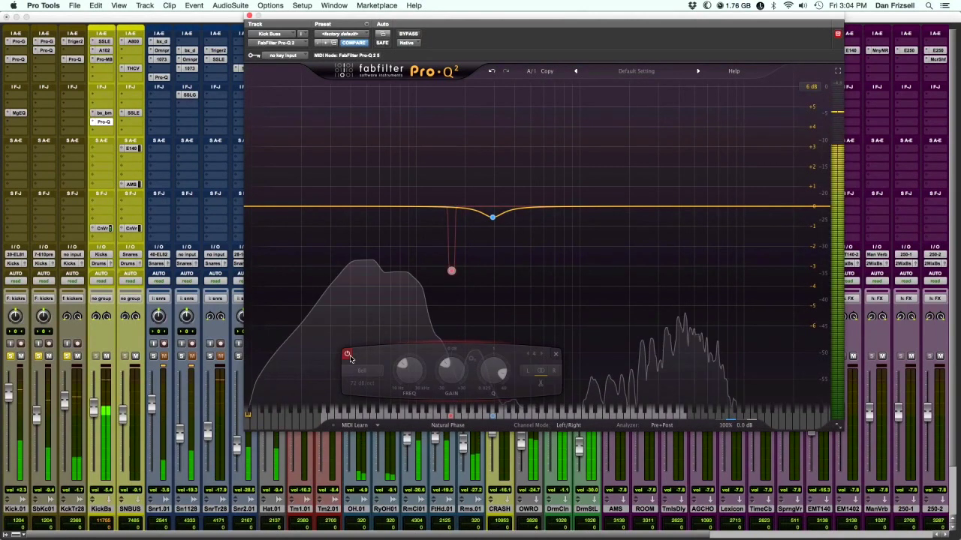
{"action": "left_click", "coordinate": [348, 355]}
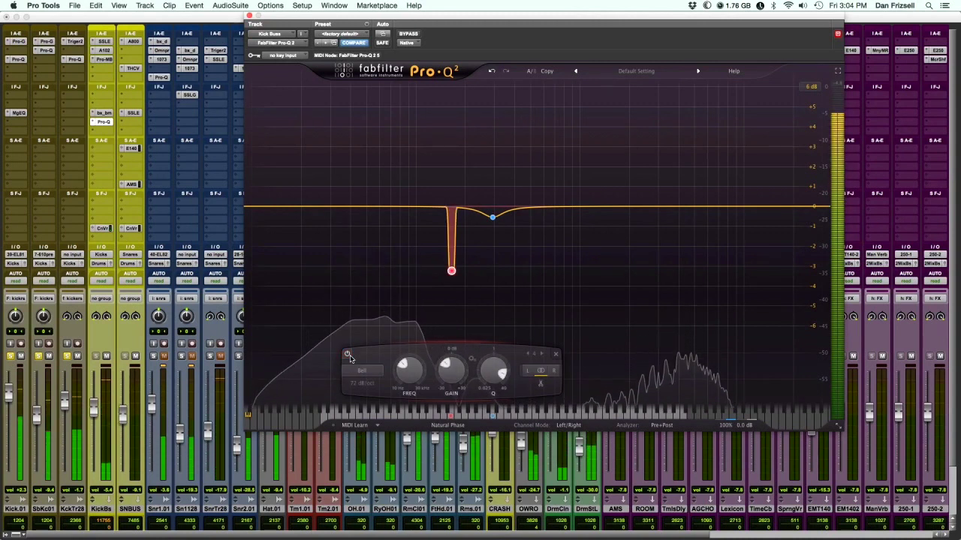
{"action": "key", "text": "space"}
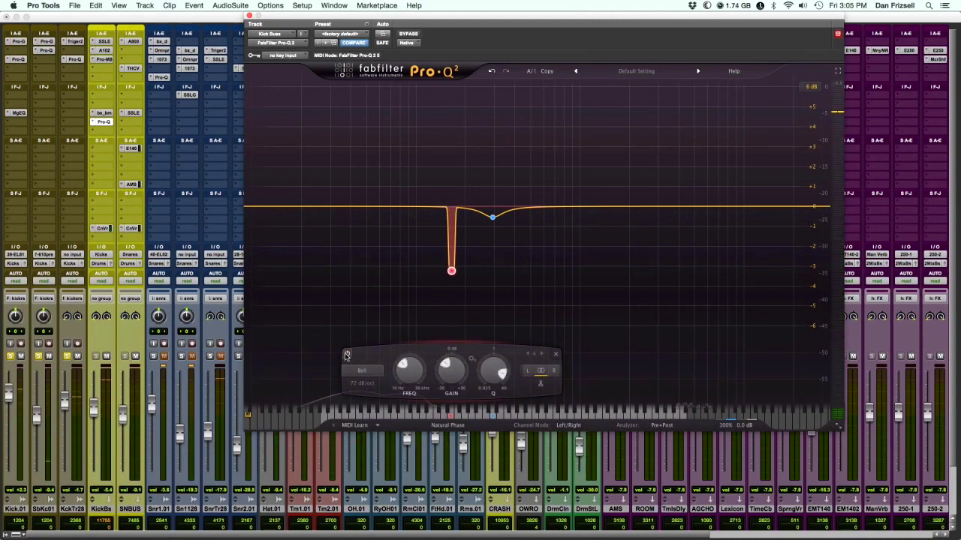
Replace the narrow notch with a new high-Q bell band at the same frequency, using a 72 dB/oct slope and about 4 dB of cut
{"action": "left_click", "coordinate": [556, 355]}
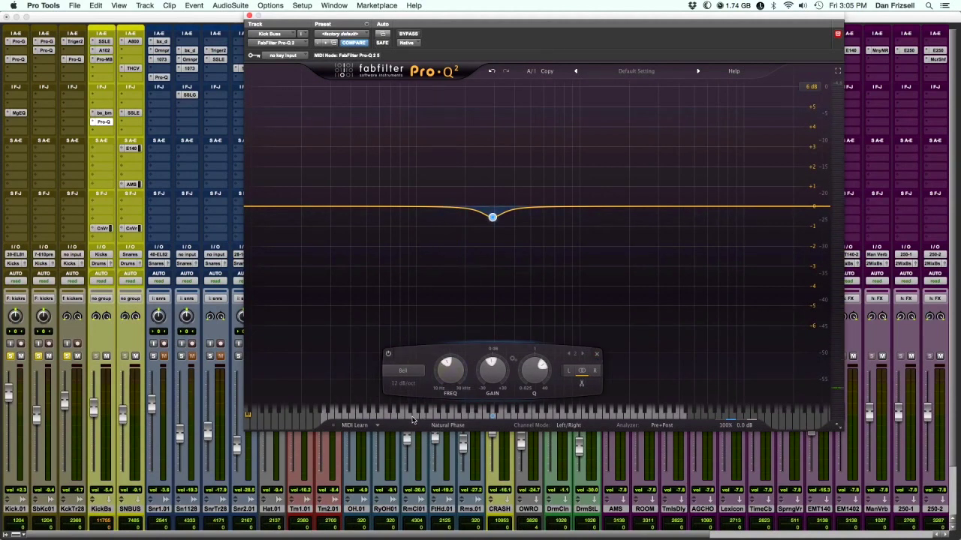
{"action": "mouse_move", "coordinate": [450, 418]}
{"action": "left_mouse_down"}
{"action": "mouse_move", "coordinate": [400, 418]}
{"action": "mouse_move", "coordinate": [453, 418]}
{"action": "left_mouse_up"}
{"action": "left_click_drag", "start_coordinate": [493, 364], "coordinate": [499, 378]}
{"action": "left_click", "coordinate": [376, 387]}
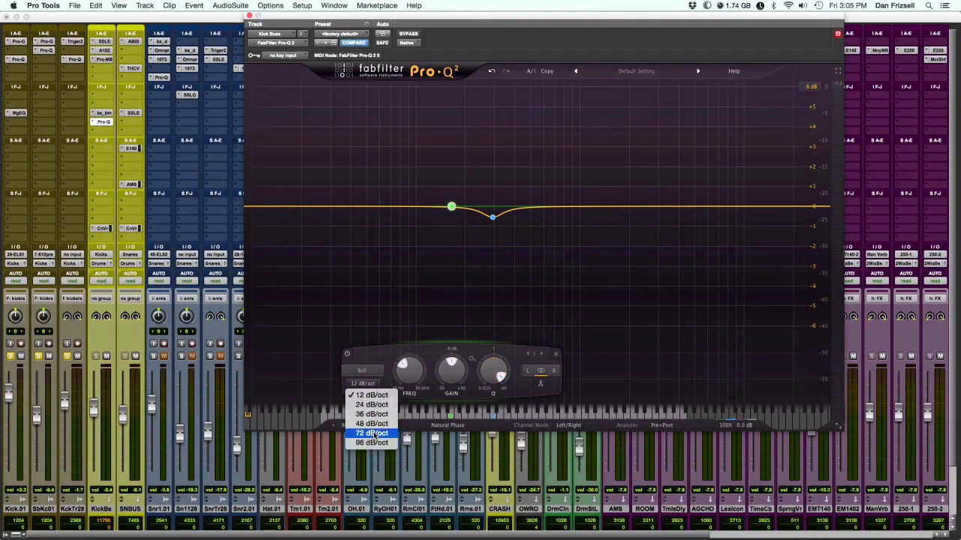
{"action": "left_click", "coordinate": [365, 442]}
{"action": "scroll", "coordinate": [448, 365], "scroll_direction": "down", "scroll_amount": 6}
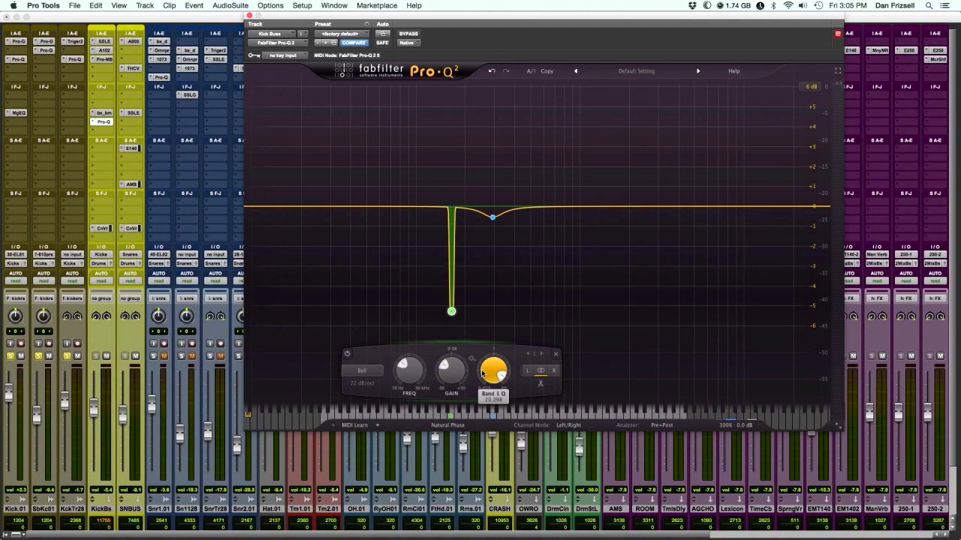
{"action": "scroll", "coordinate": [450, 368], "scroll_direction": "up", "scroll_amount": 2}
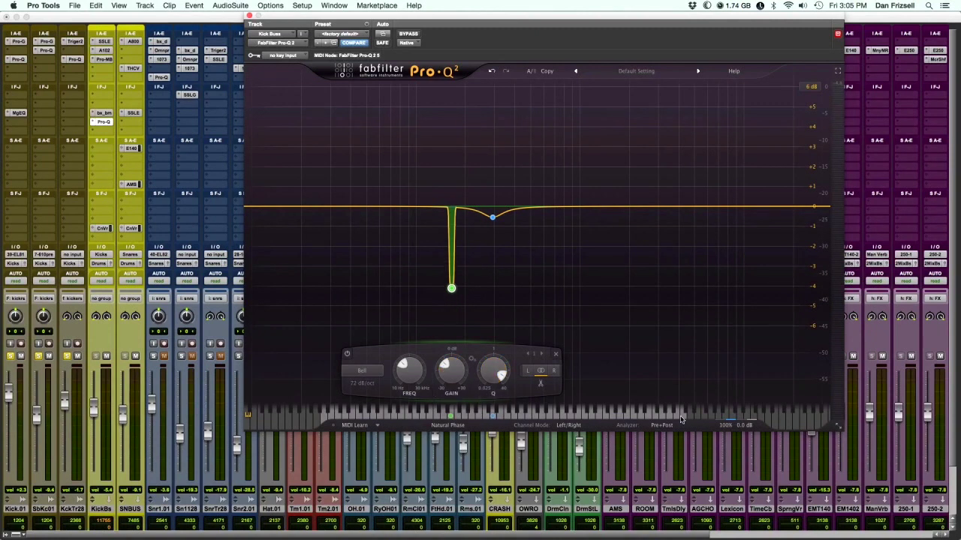
Turn on phase invert in the Pro-Q 2 output options, listen to the kick during playback, and close the plug-in
{"action": "mouse_move", "coordinate": [740, 426]}
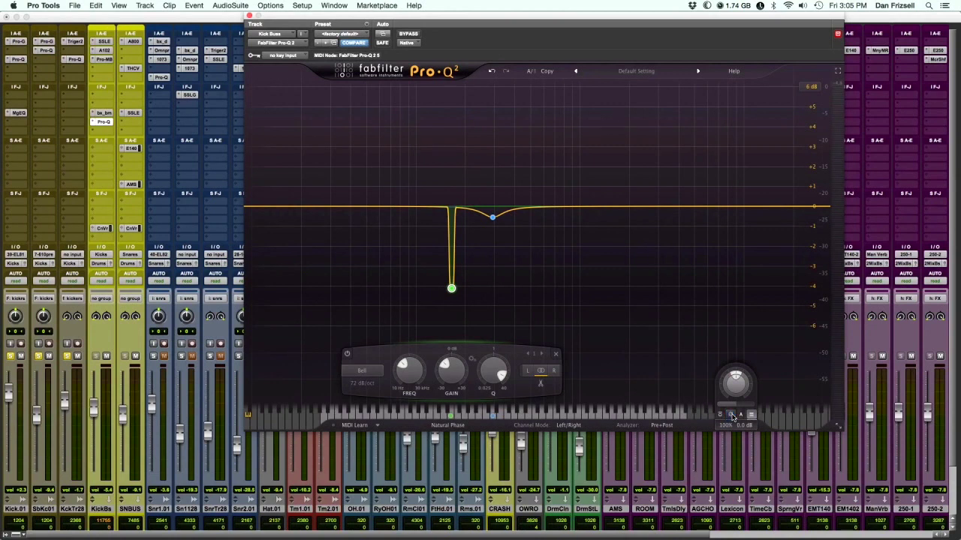
{"action": "key", "text": "space"}
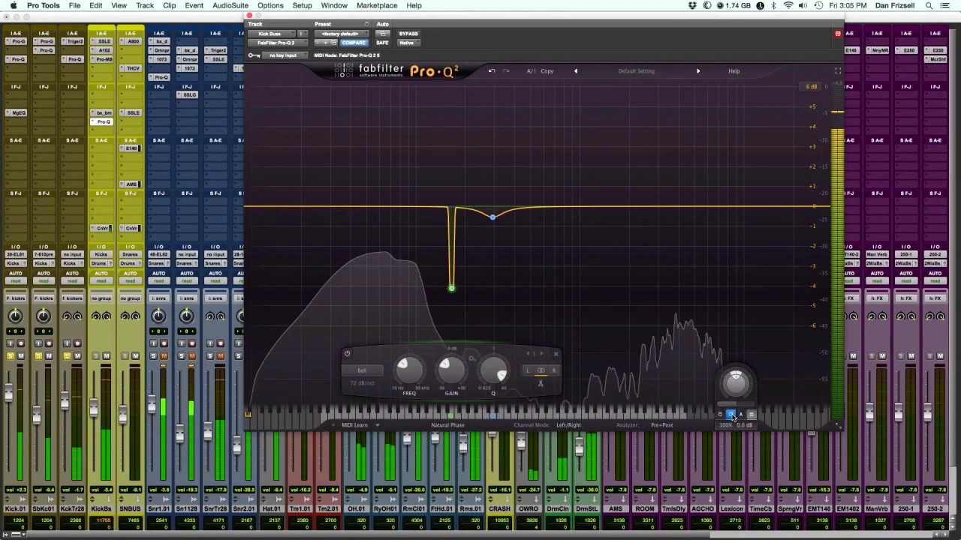
{"action": "key", "text": "space"}
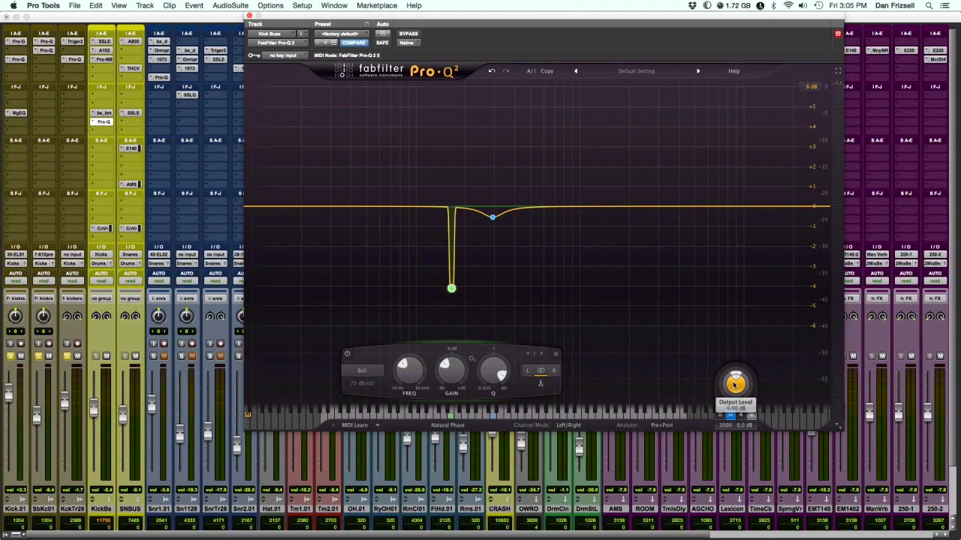
{"action": "left_click", "coordinate": [249, 15]}
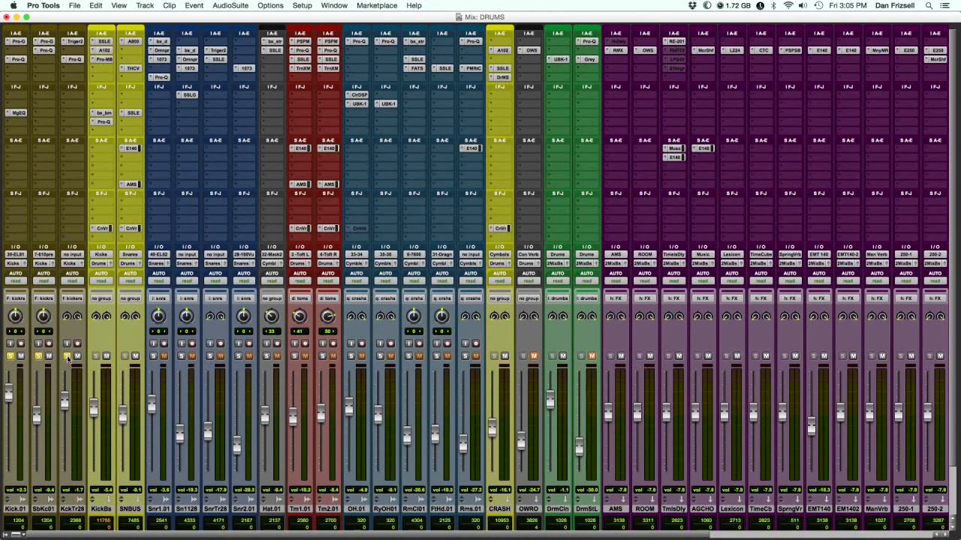